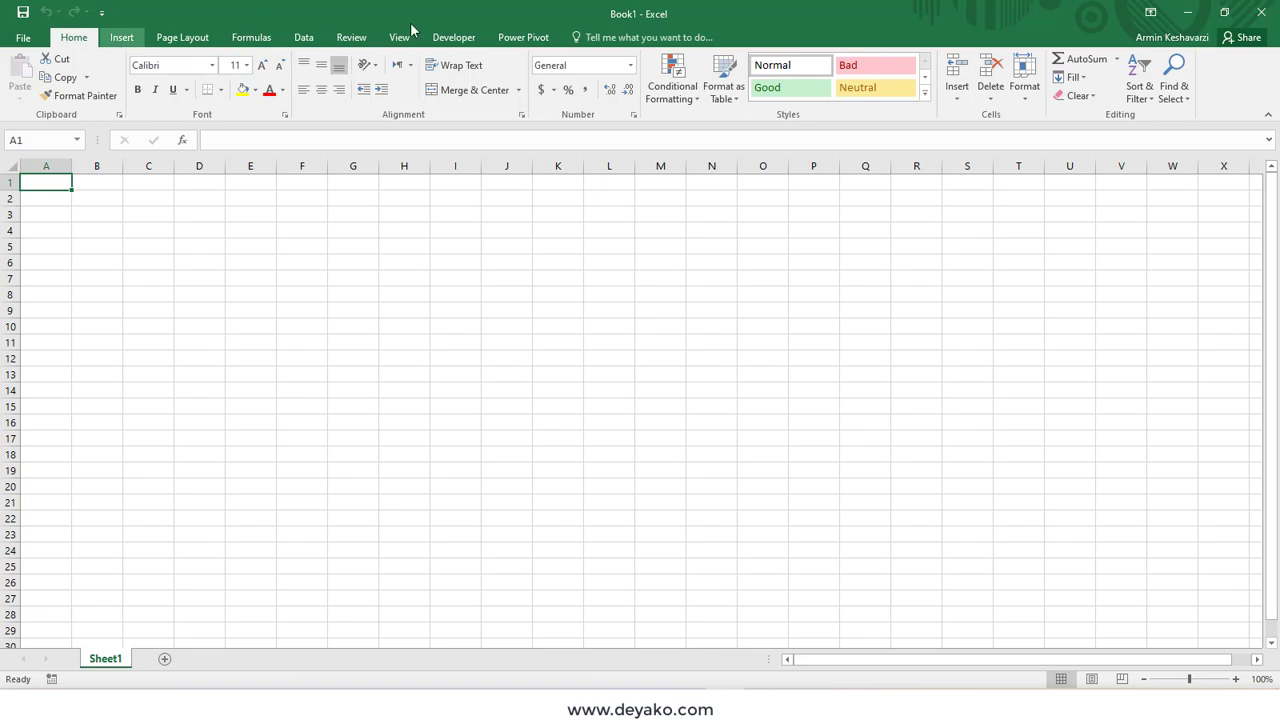
Step: Look over the Developer tab, return to Home, then switch to the Data tab
{"action": "left_click", "coordinate": [455, 38]}
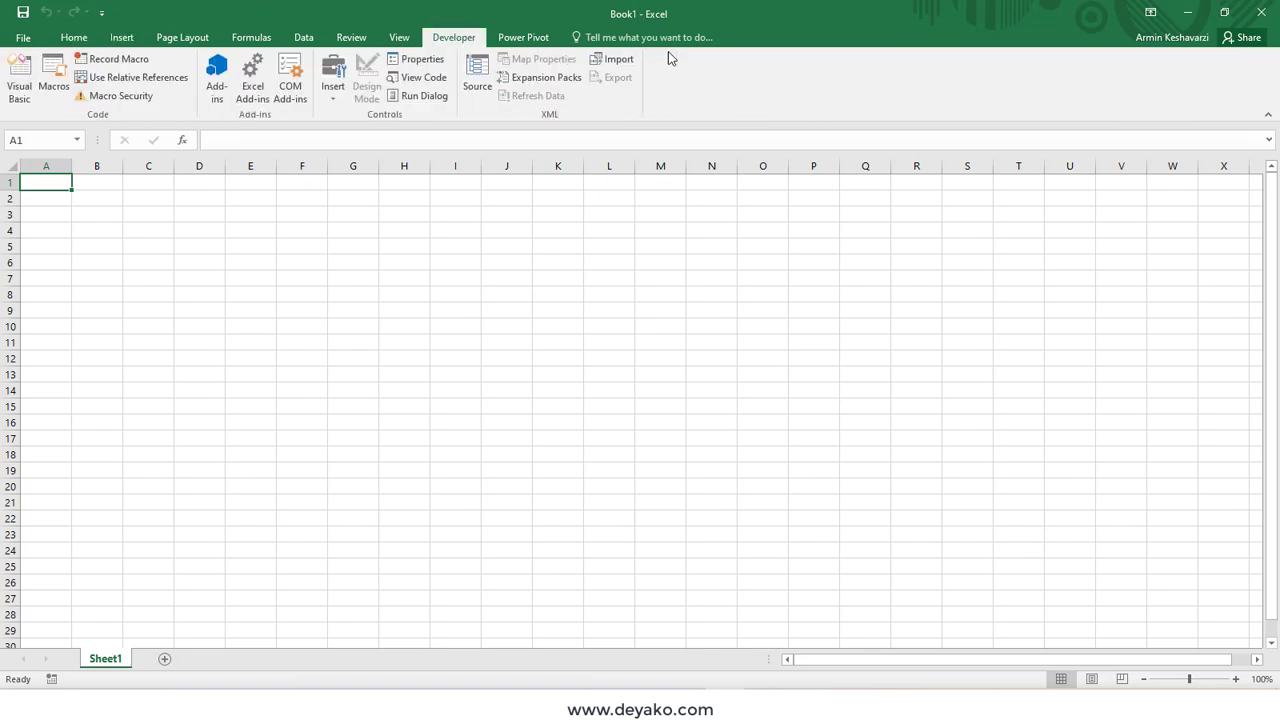
{"action": "left_click", "coordinate": [62, 40]}
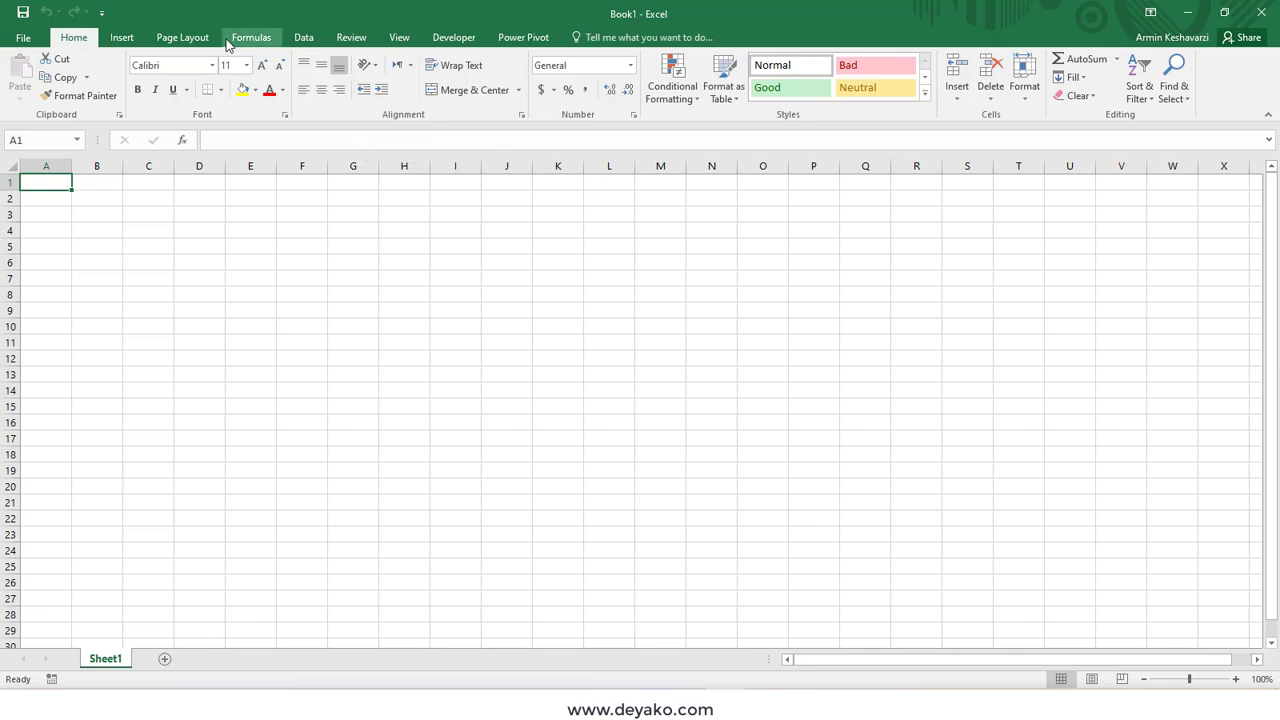
{"action": "left_click", "coordinate": [302, 38]}
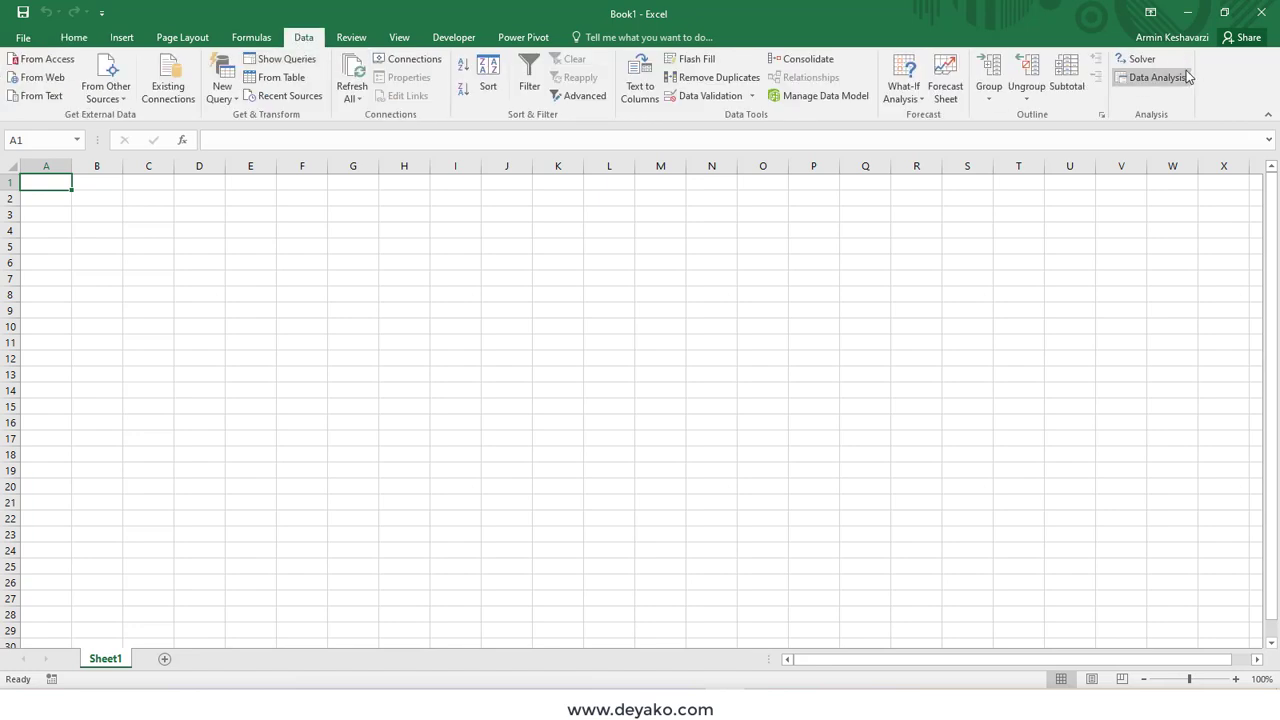
Step: Open and close Data Analysis without running a tool, then bring up Solver Parameters
{"action": "left_click", "coordinate": [1136, 78]}
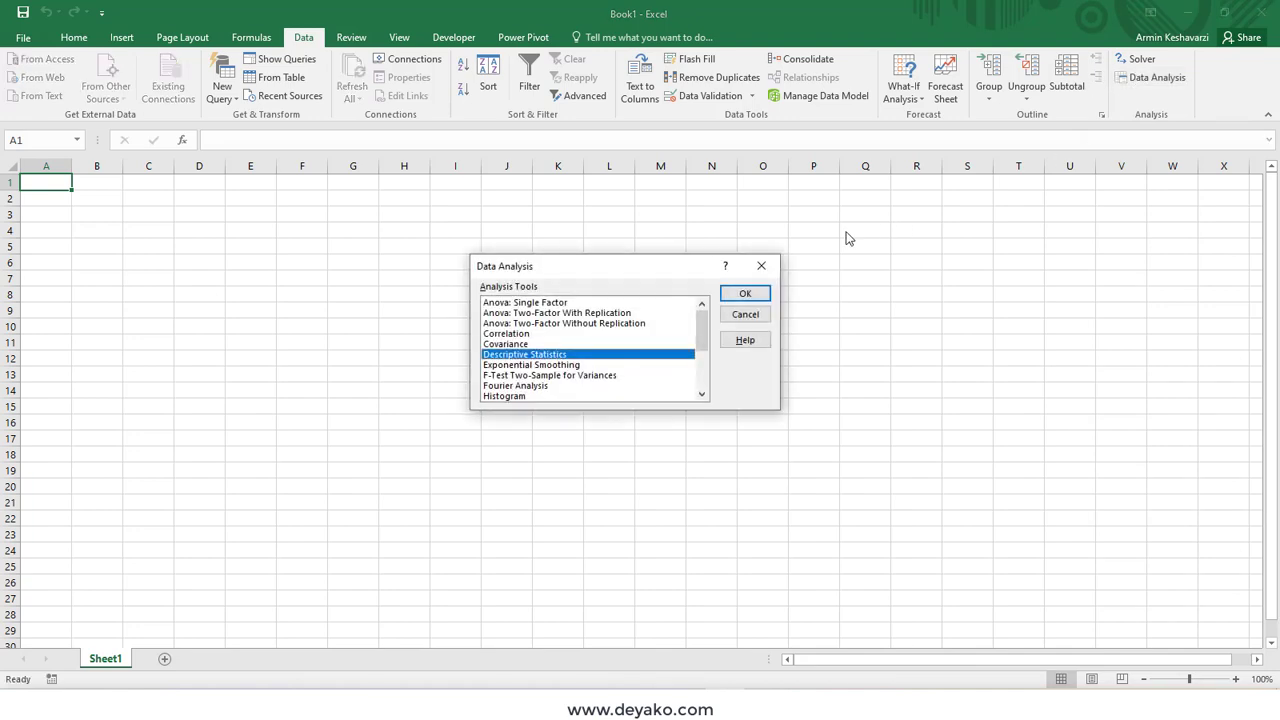
{"action": "left_click", "coordinate": [763, 266]}
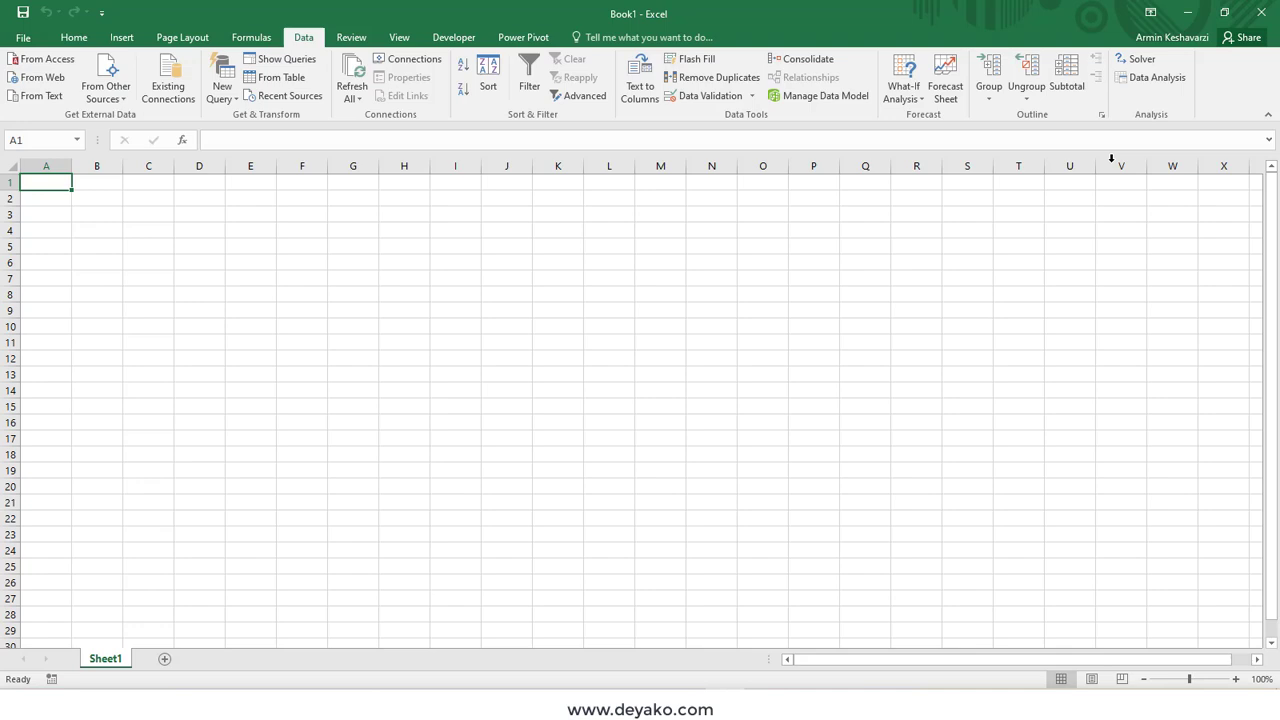
{"action": "left_click", "coordinate": [1157, 59]}
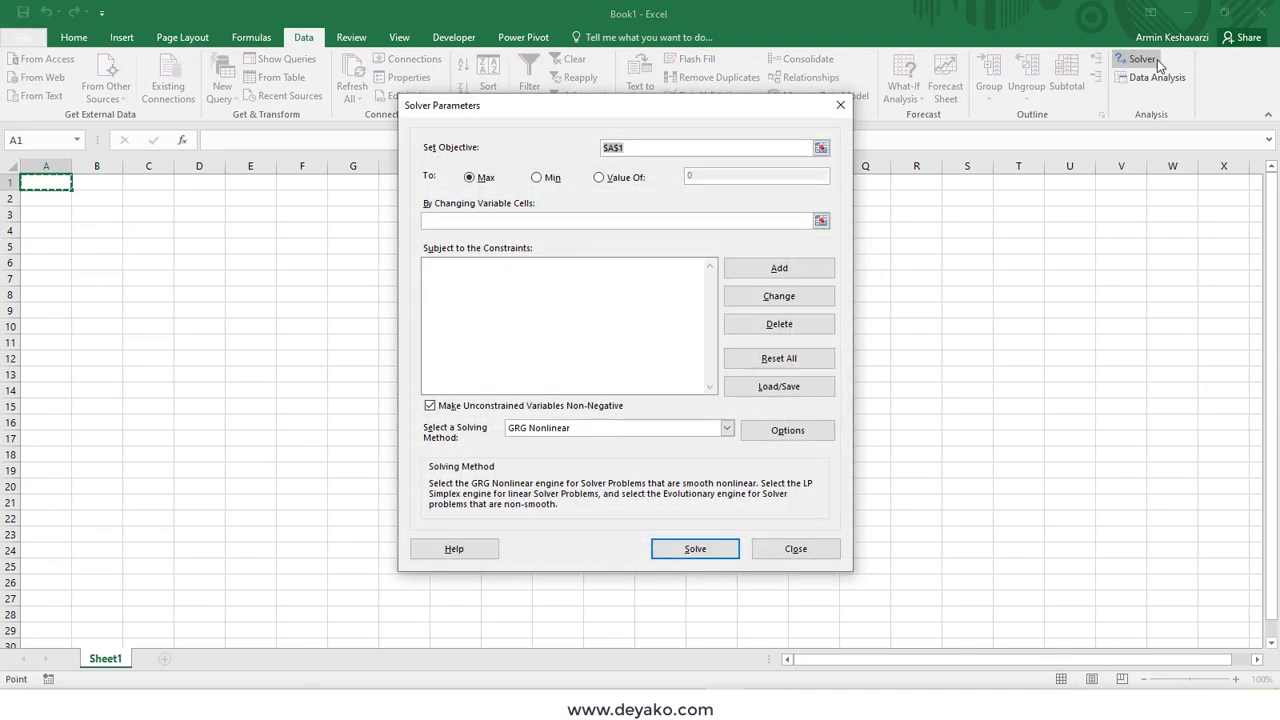
Step: Close the Solver Parameters dialog without solving
{"action": "left_click", "coordinate": [840, 104]}
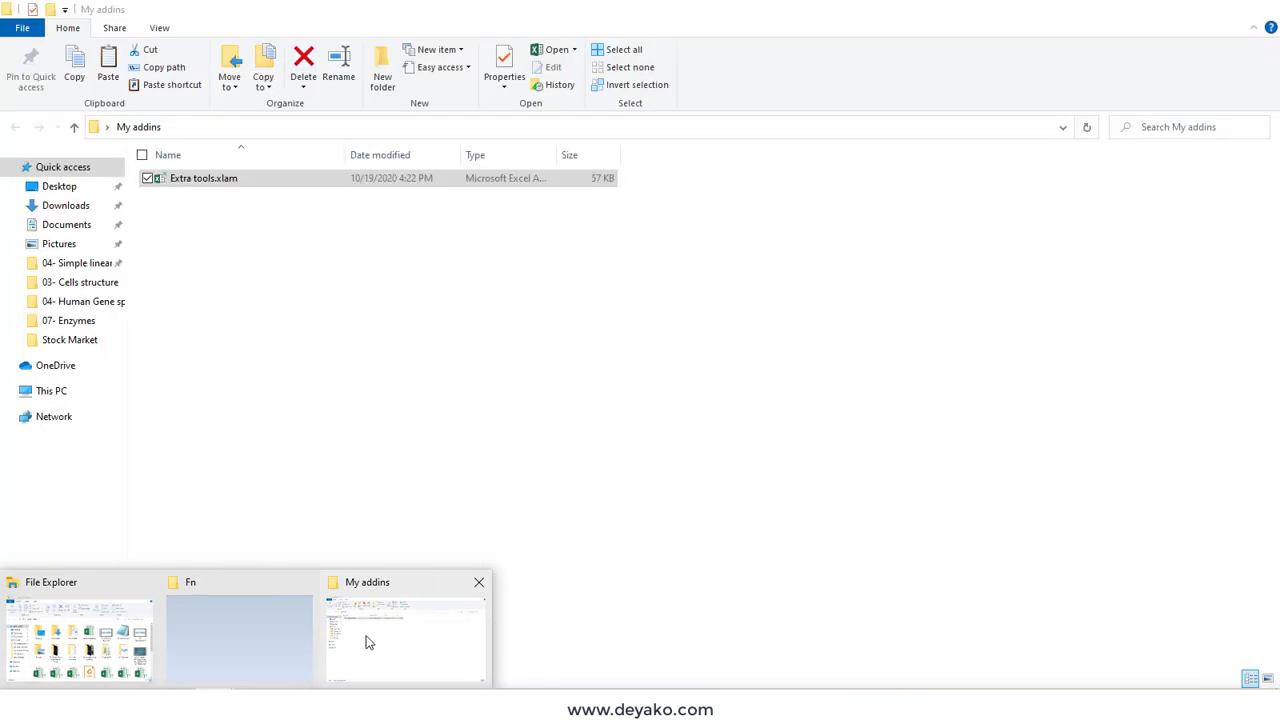
Step: Bring the My addins Explorer window holding Extra tools.xlam to the front
{"action": "left_click", "coordinate": [380, 628]}
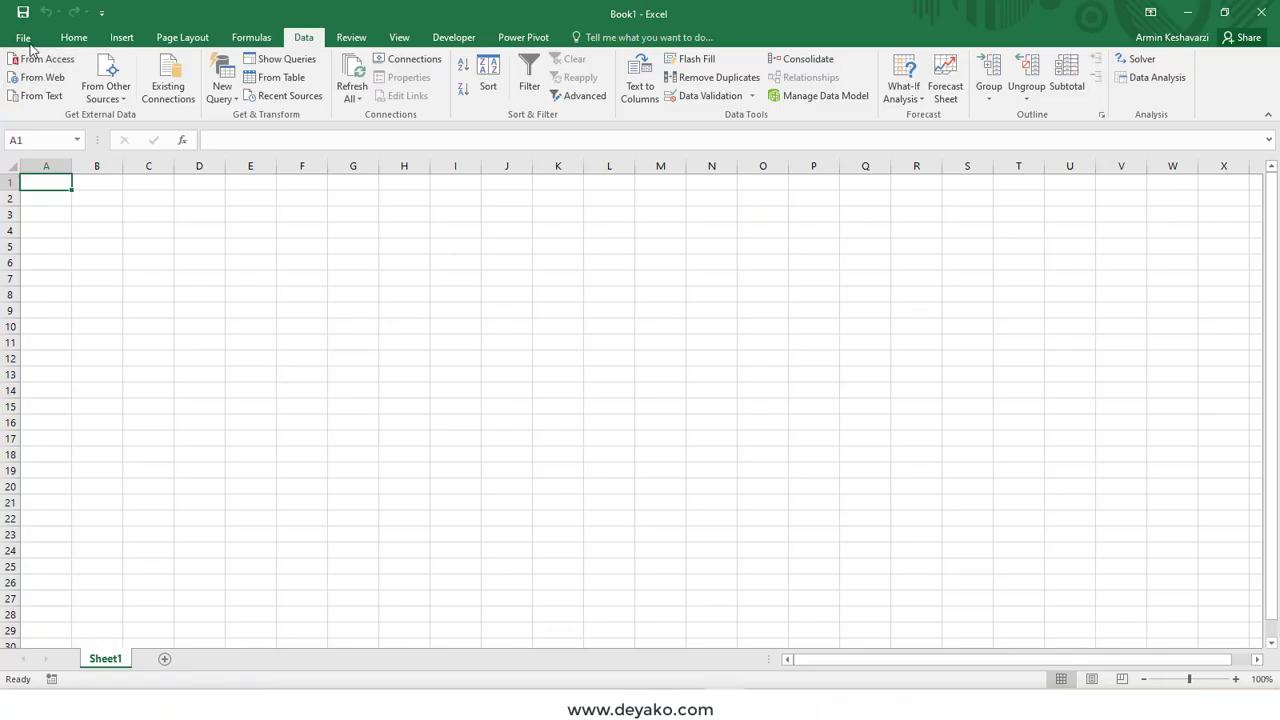
Step: Open the Add-ins dialog from Excel Options with Manage set to Excel Add-ins
{"action": "left_click", "coordinate": [24, 38]}
{"action": "left_click", "coordinate": [63, 429]}
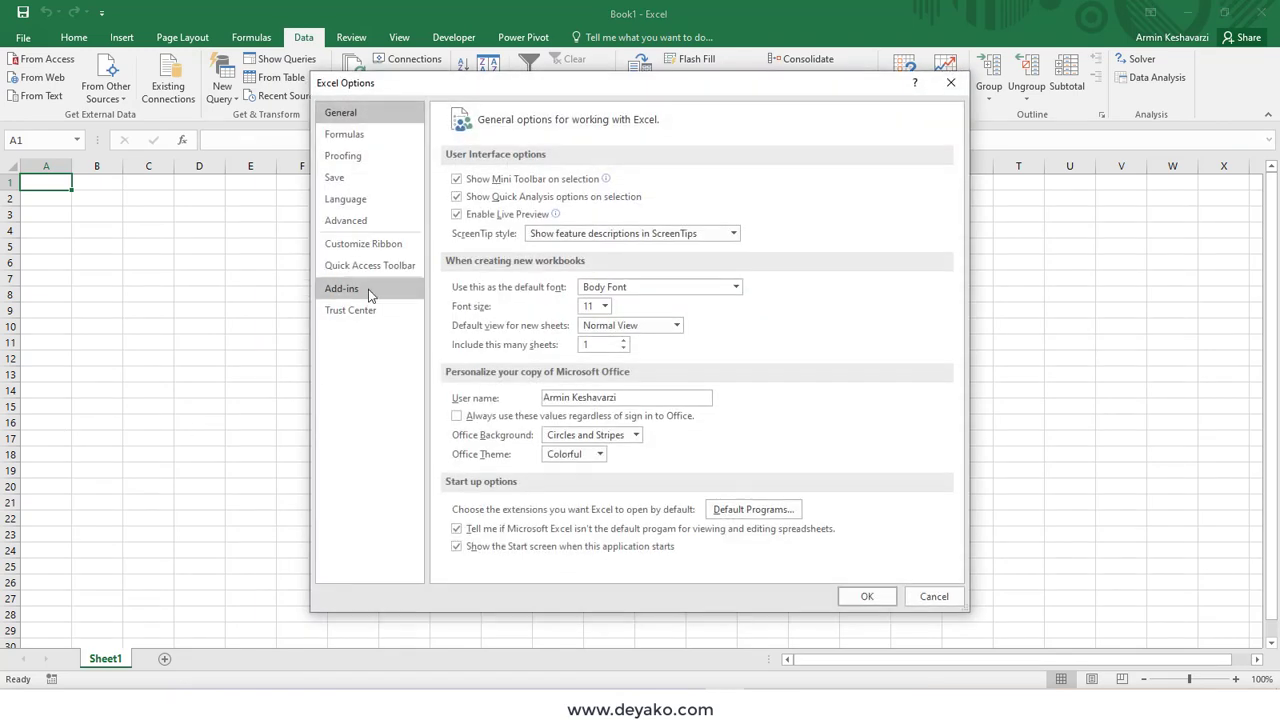
{"action": "left_click", "coordinate": [366, 289]}
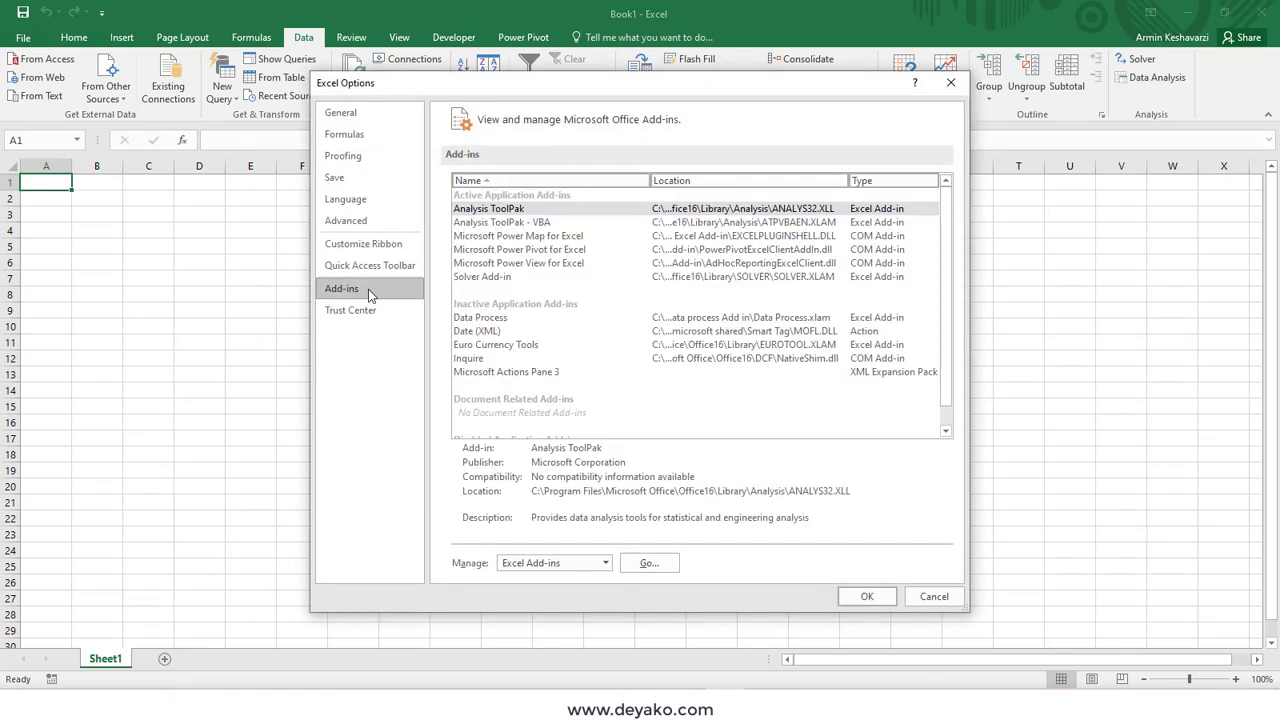
{"action": "left_click", "coordinate": [649, 564]}
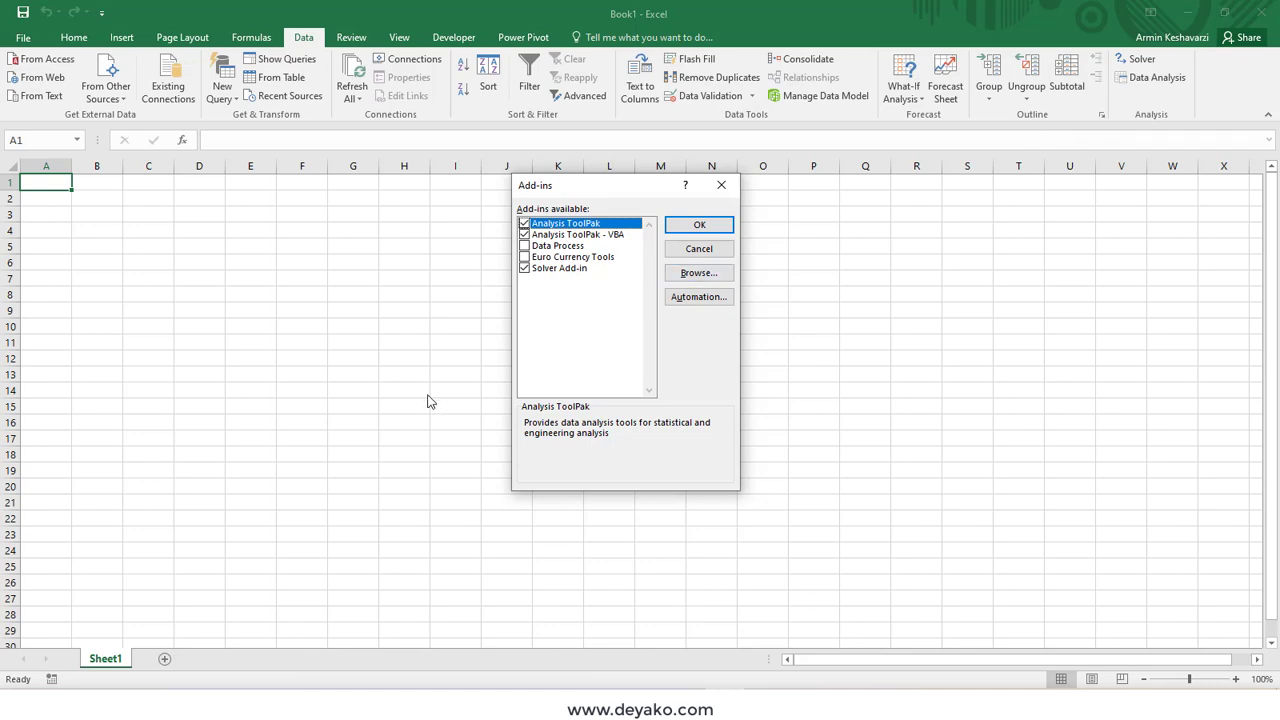
Step: Browse to Extra tools.xlam in My addins, add it, and load it checked
{"action": "left_click", "coordinate": [695, 279]}
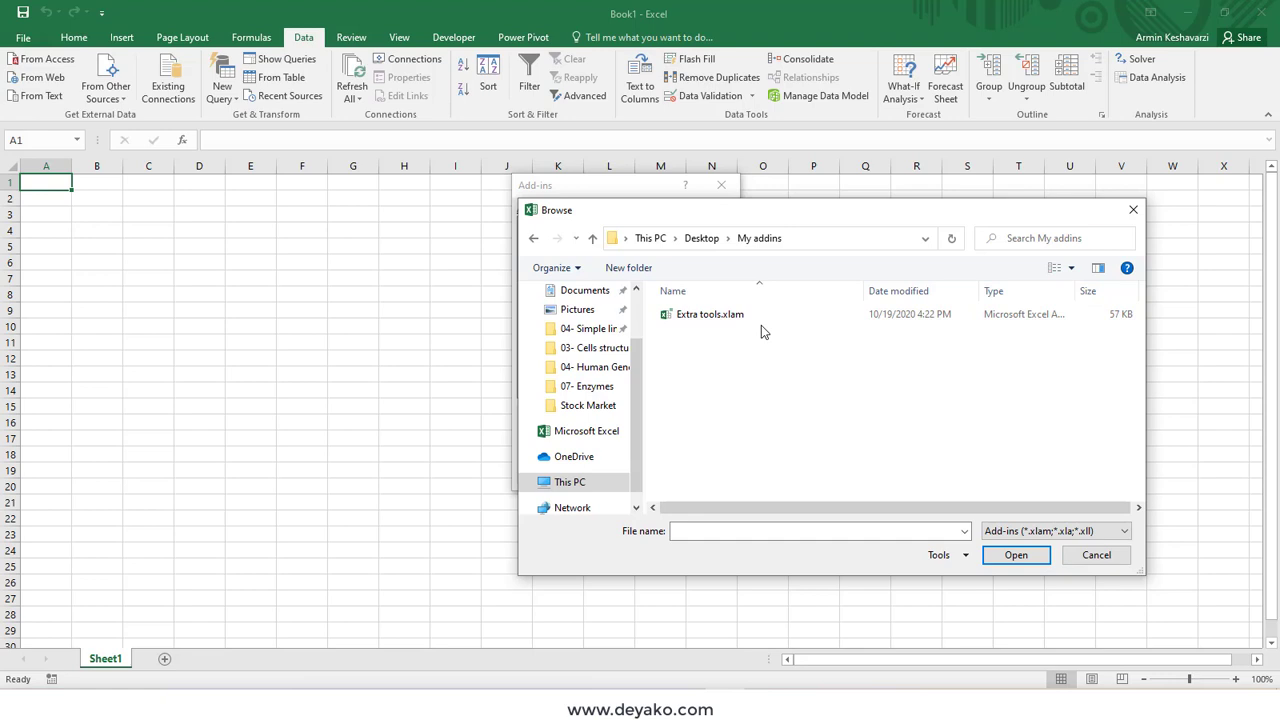
{"action": "left_click", "coordinate": [758, 325]}
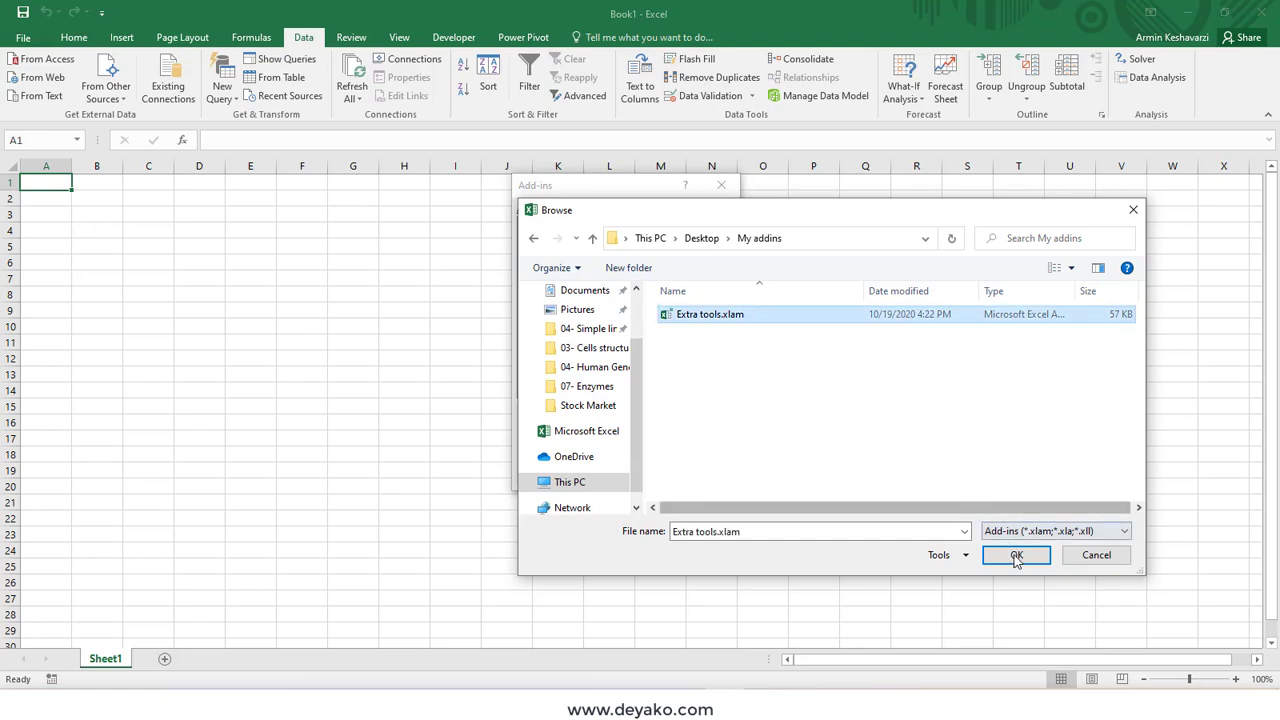
{"action": "left_click", "coordinate": [1016, 556]}
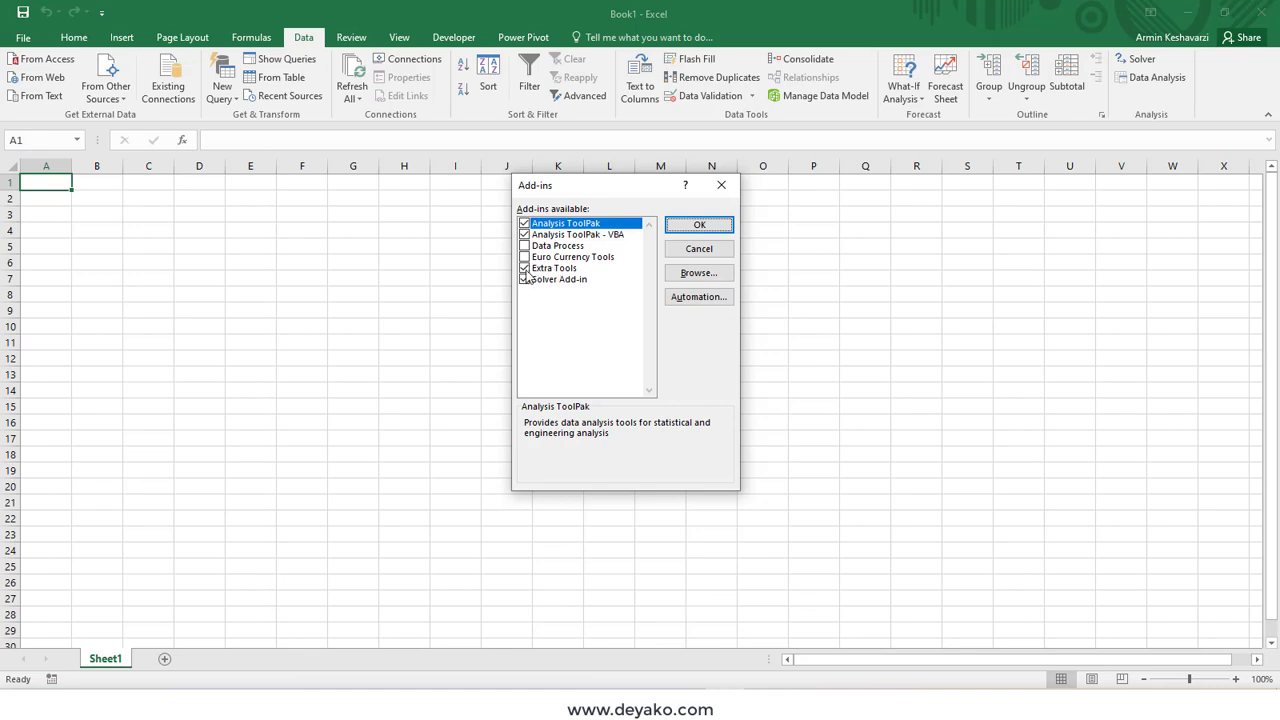
{"action": "left_click", "coordinate": [697, 224]}
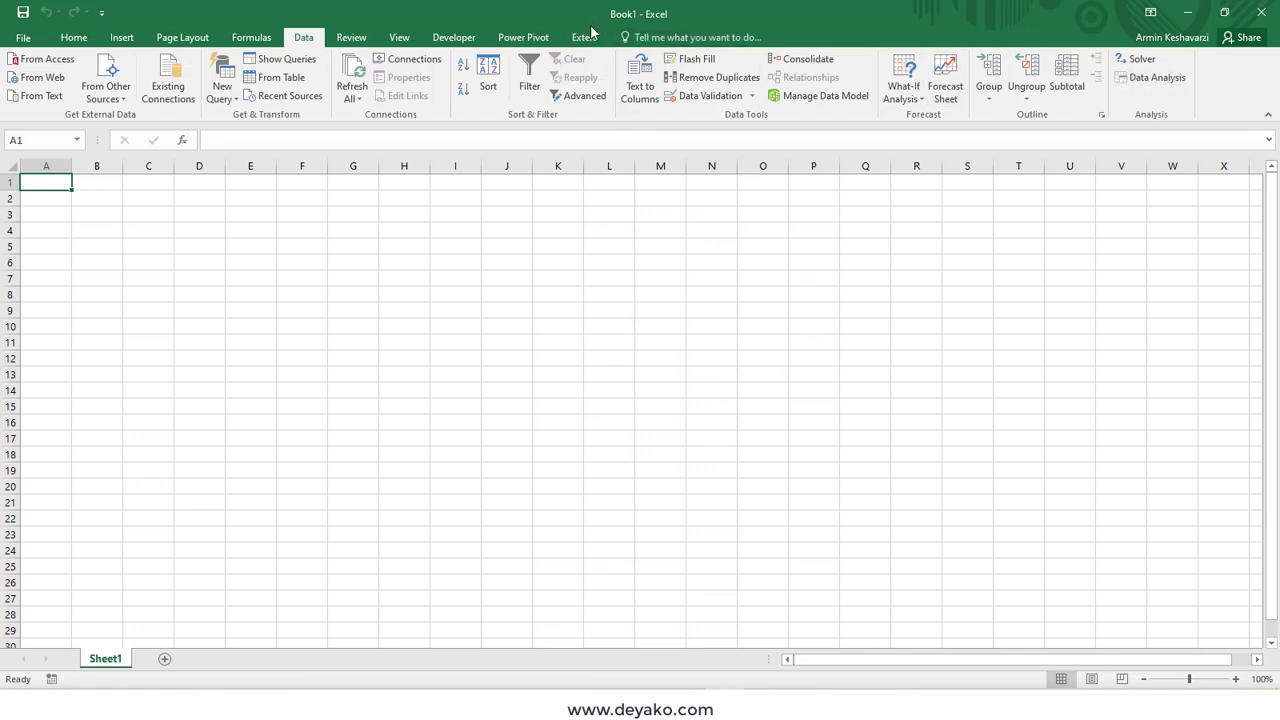
Step: Switch to the Extera tab to see its Import, Export and DataManipulation groups
{"action": "left_click", "coordinate": [586, 37]}
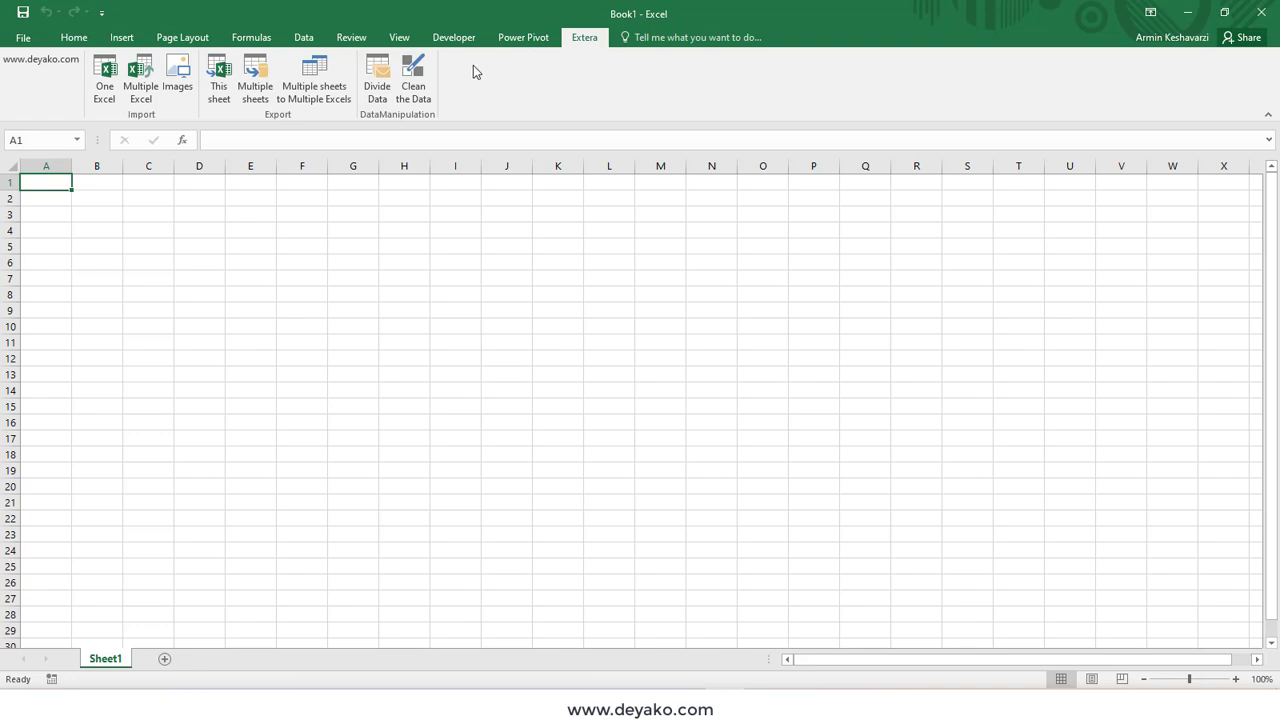
Step: Uncheck Extra Tools in the Excel Add-ins dialog and confirm to unload it
{"action": "left_click", "coordinate": [31, 42]}
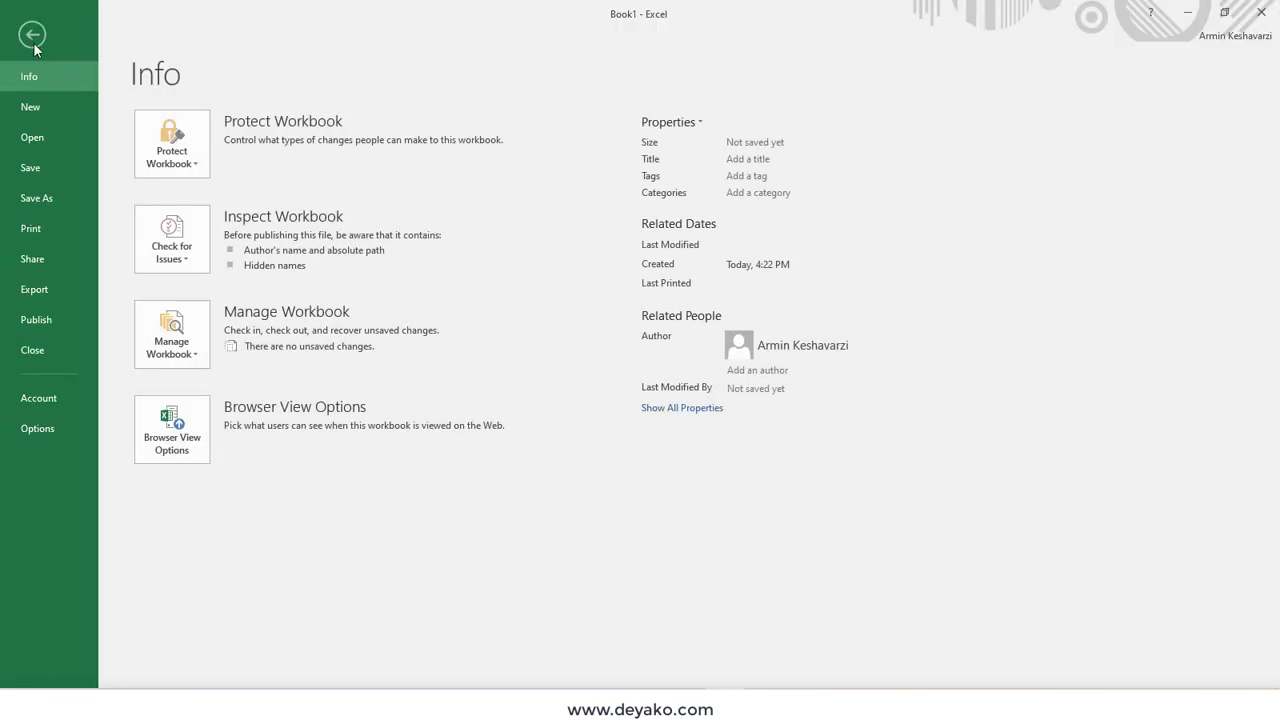
{"action": "left_click", "coordinate": [45, 429]}
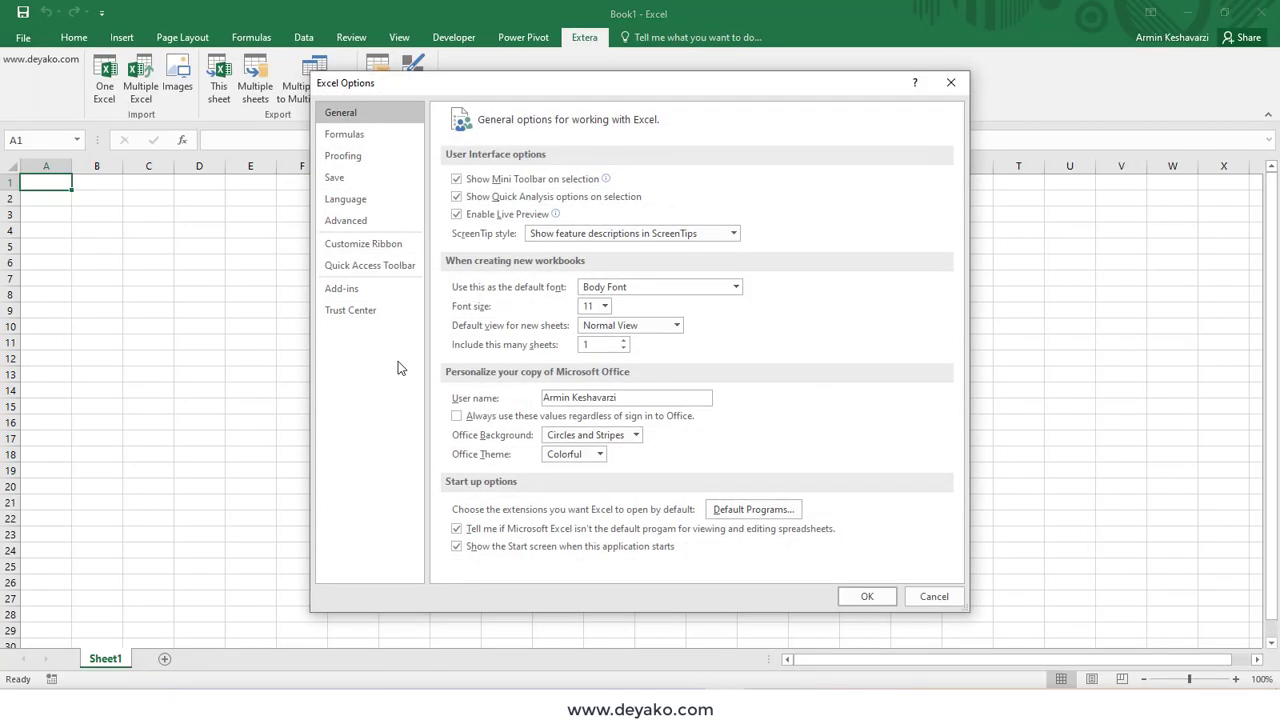
{"action": "left_click", "coordinate": [381, 289]}
{"action": "left_click", "coordinate": [651, 563]}
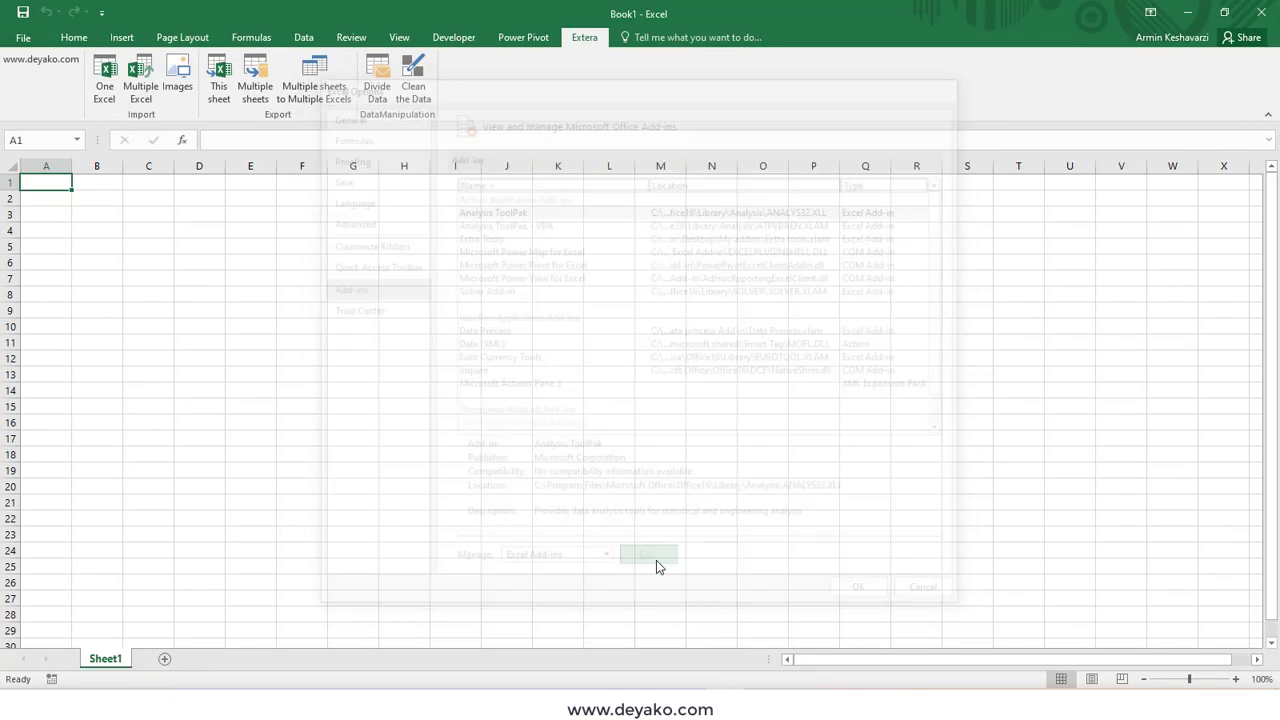
{"action": "left_click", "coordinate": [523, 269]}
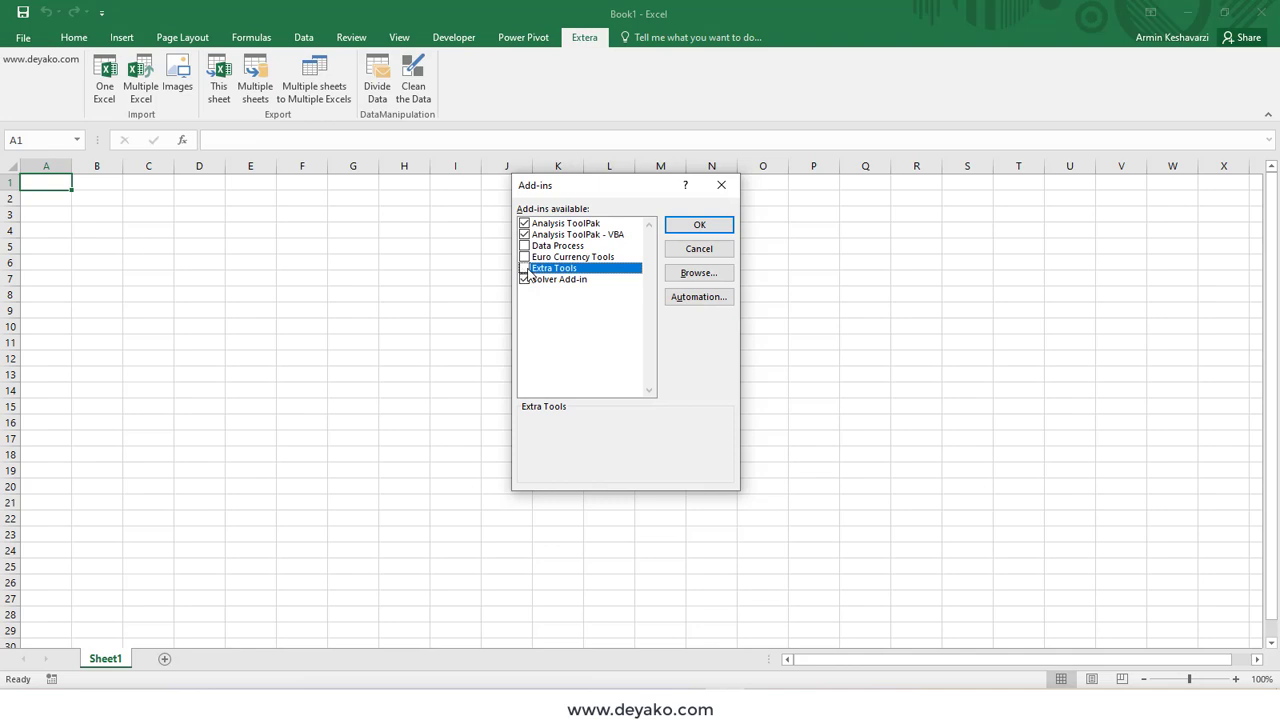
{"action": "left_click", "coordinate": [699, 225]}
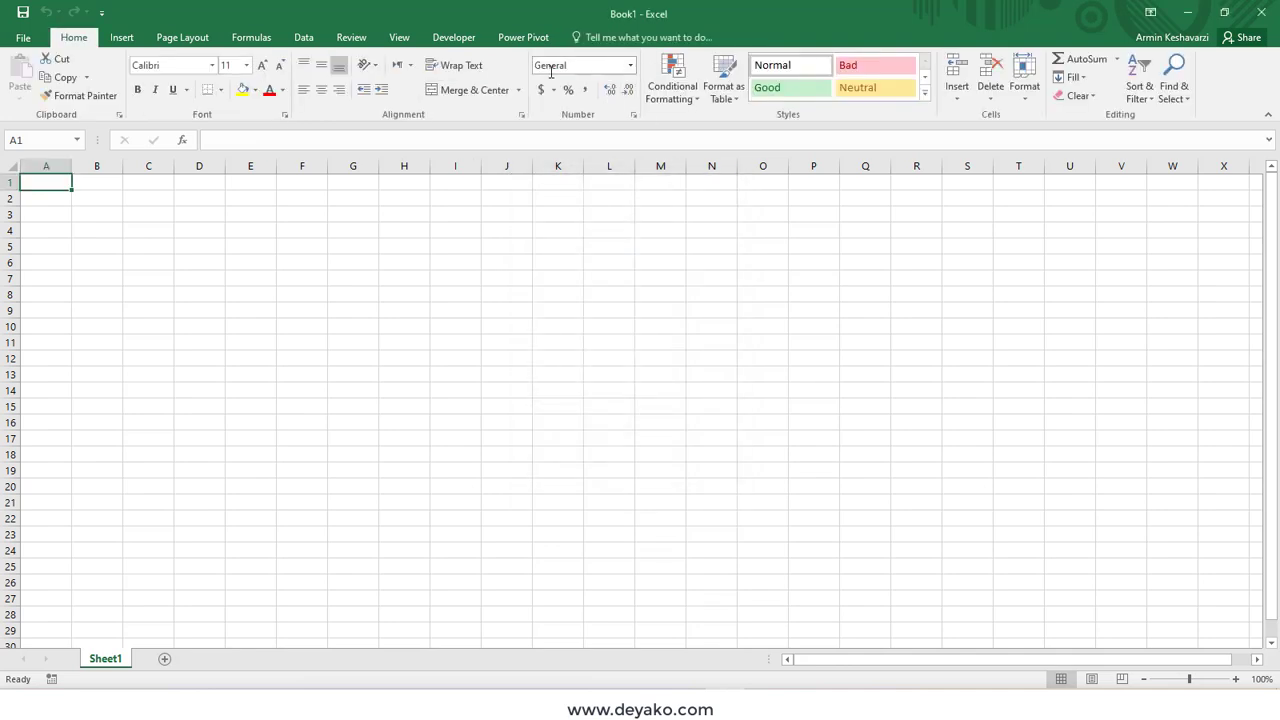
Step: Reopen the Add-ins dialog to verify Extra Tools is unloaded, then cancel
{"action": "left_click", "coordinate": [22, 37]}
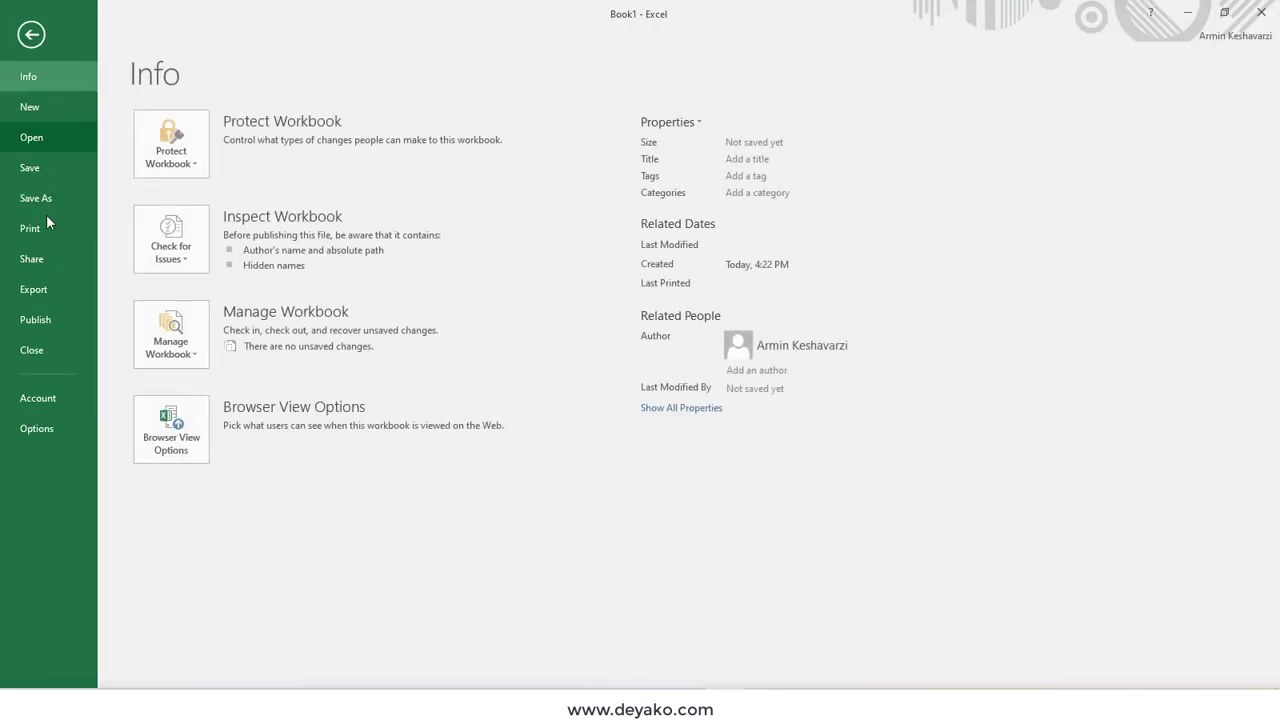
{"action": "left_click", "coordinate": [40, 428]}
{"action": "left_click", "coordinate": [341, 288]}
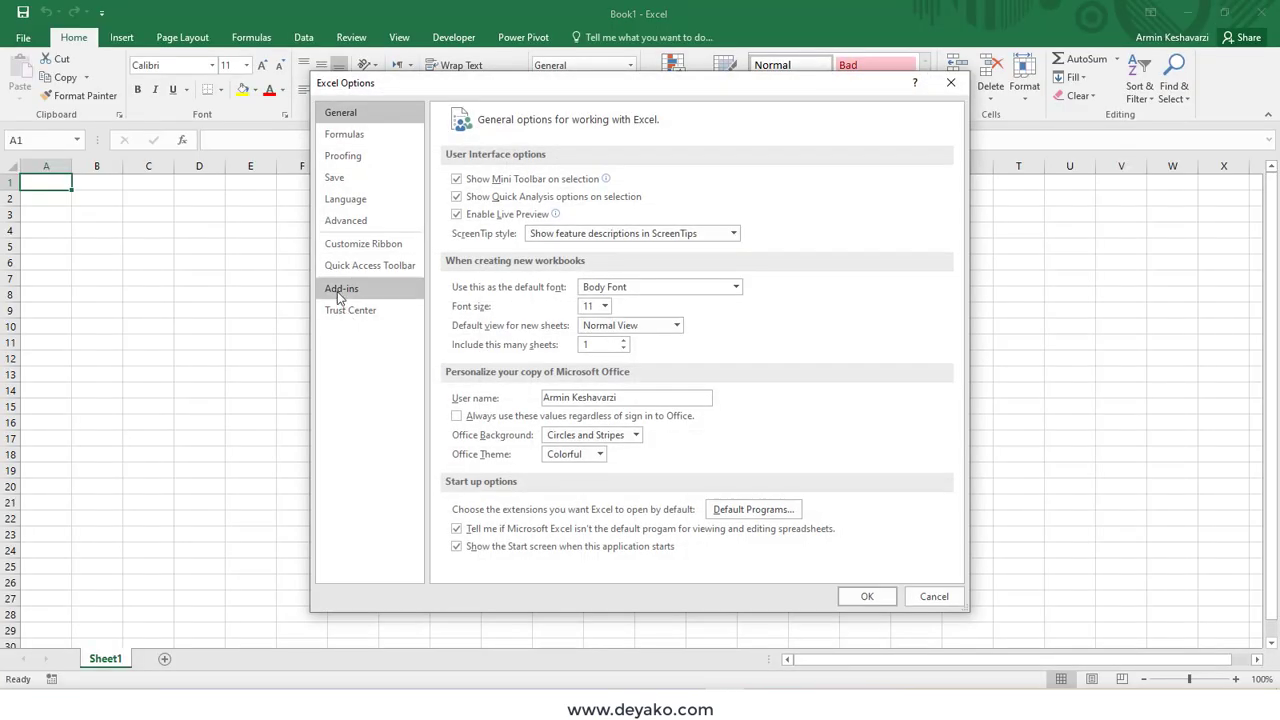
{"action": "left_click", "coordinate": [652, 565]}
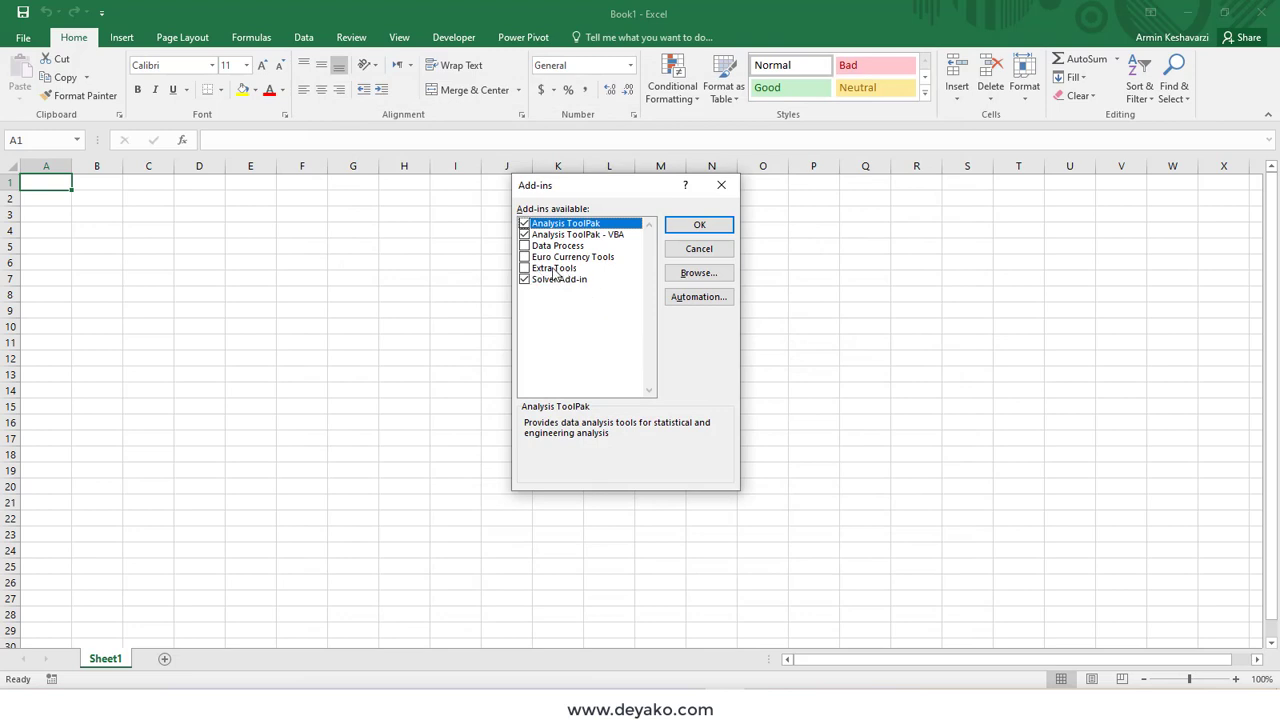
{"action": "left_click", "coordinate": [730, 254]}
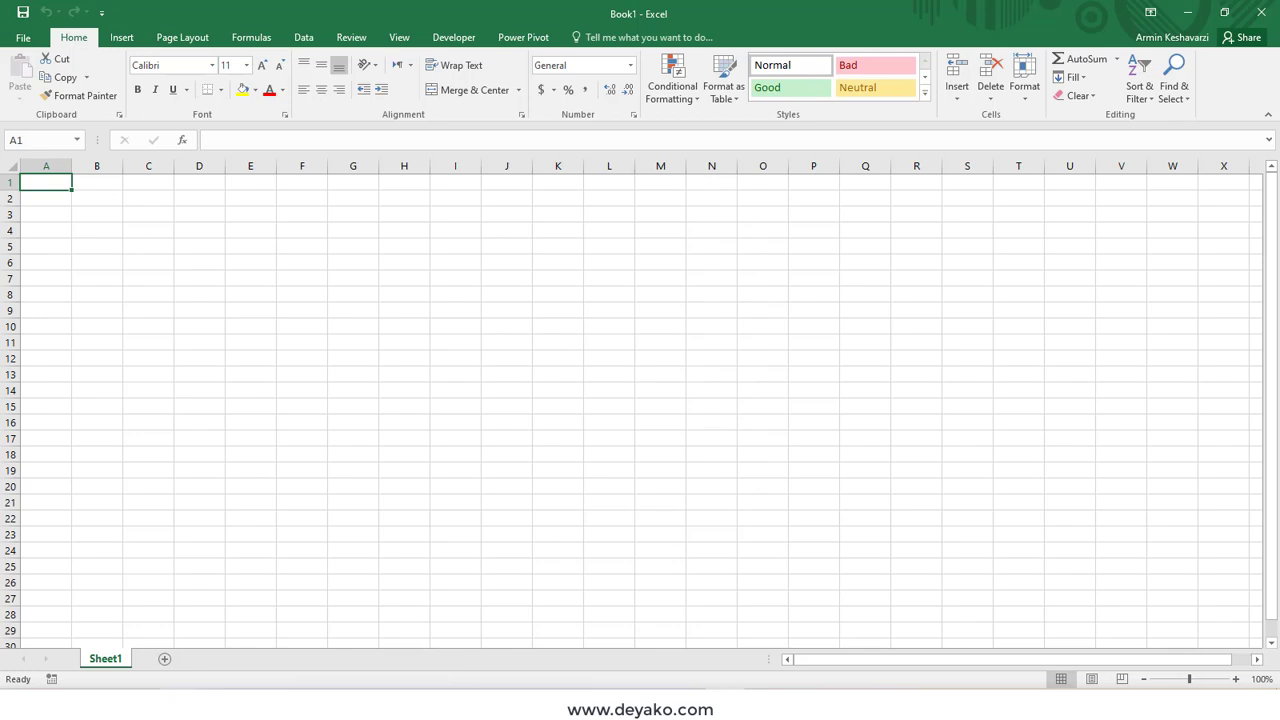
Step: Rename Extra tools.xlam in My addins to Extra tools old.xlam, then return to Excel
{"action": "left_click", "coordinate": [377, 640]}
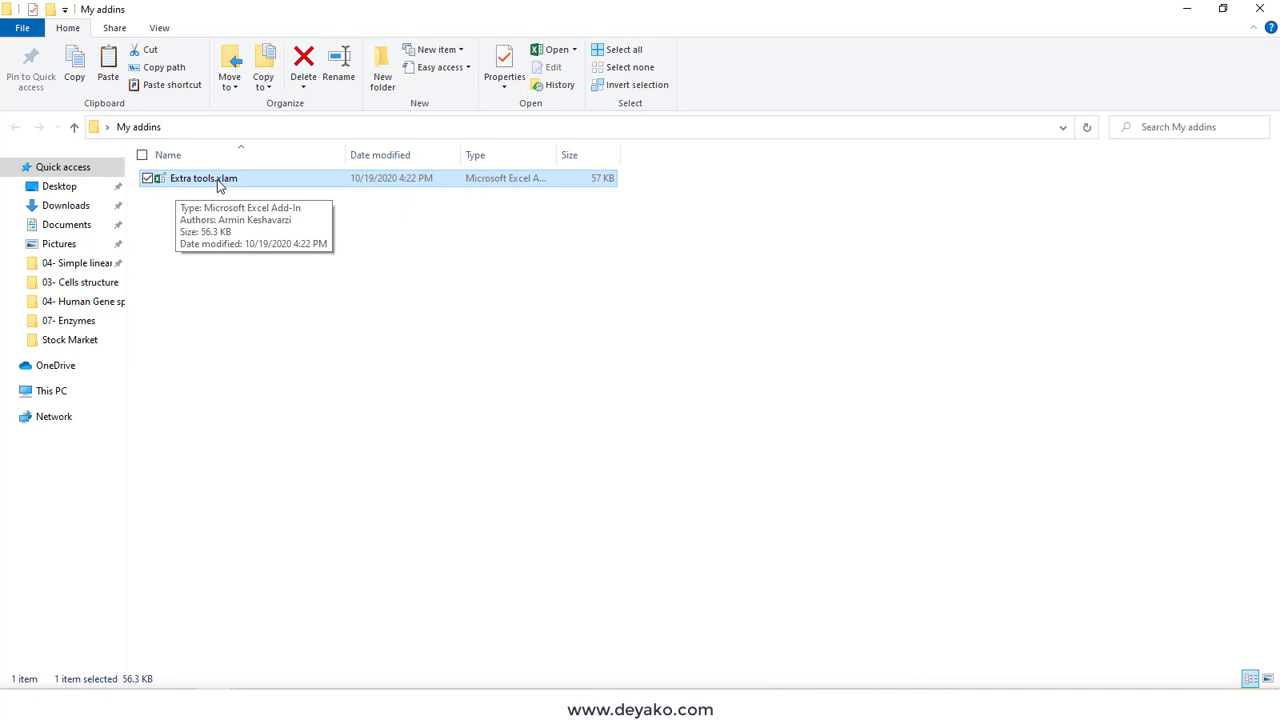
{"action": "left_click", "coordinate": [220, 182]}
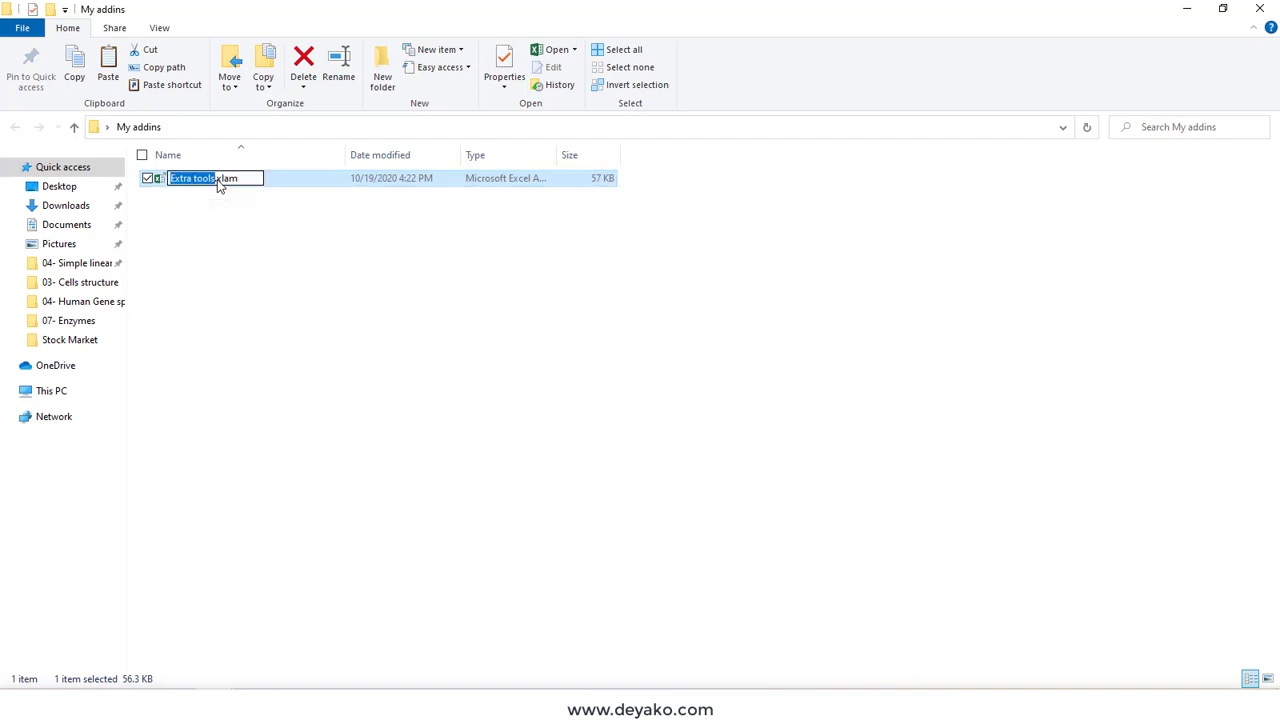
{"action": "left_click", "coordinate": [216, 182]}
{"action": "type", "text": "old"}
{"action": "key", "text": "Return"}
{"action": "left_click", "coordinate": [243, 291]}
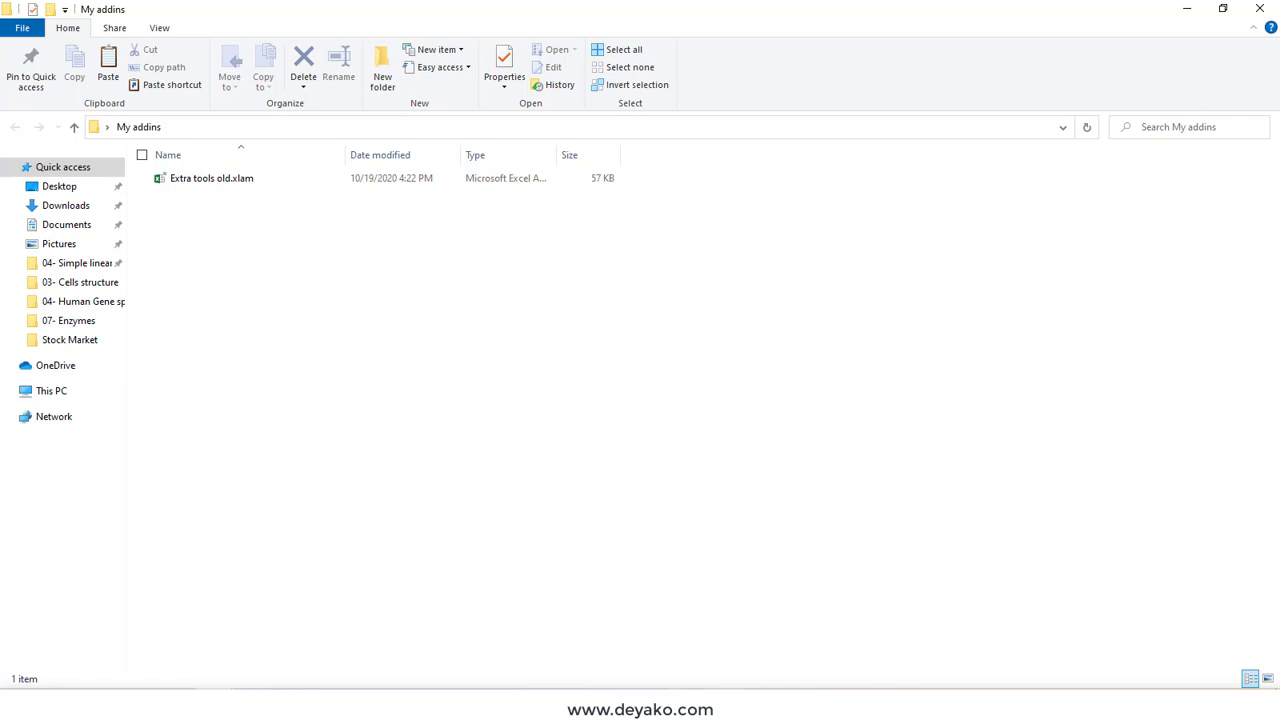
{"action": "left_click", "coordinate": [724, 630]}
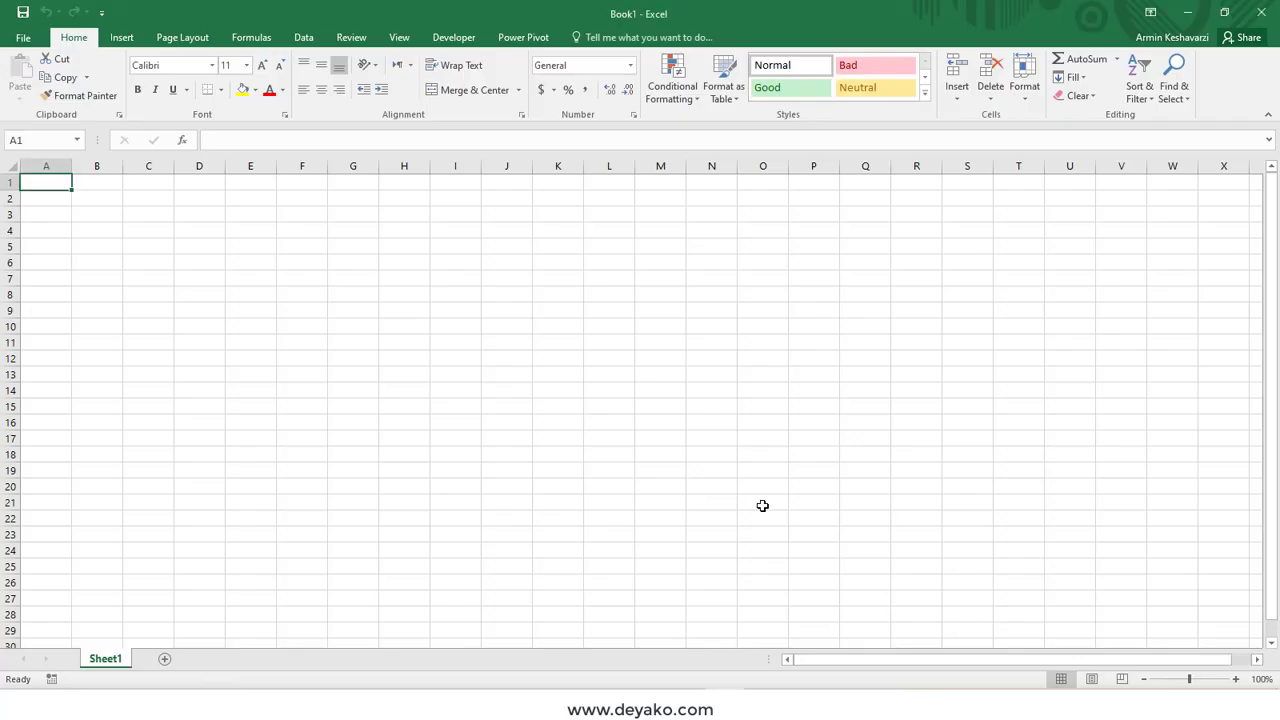
Step: Check the missing Extra Tools add-in, accept deleting it from the list, and close
{"action": "left_click", "coordinate": [18, 42]}
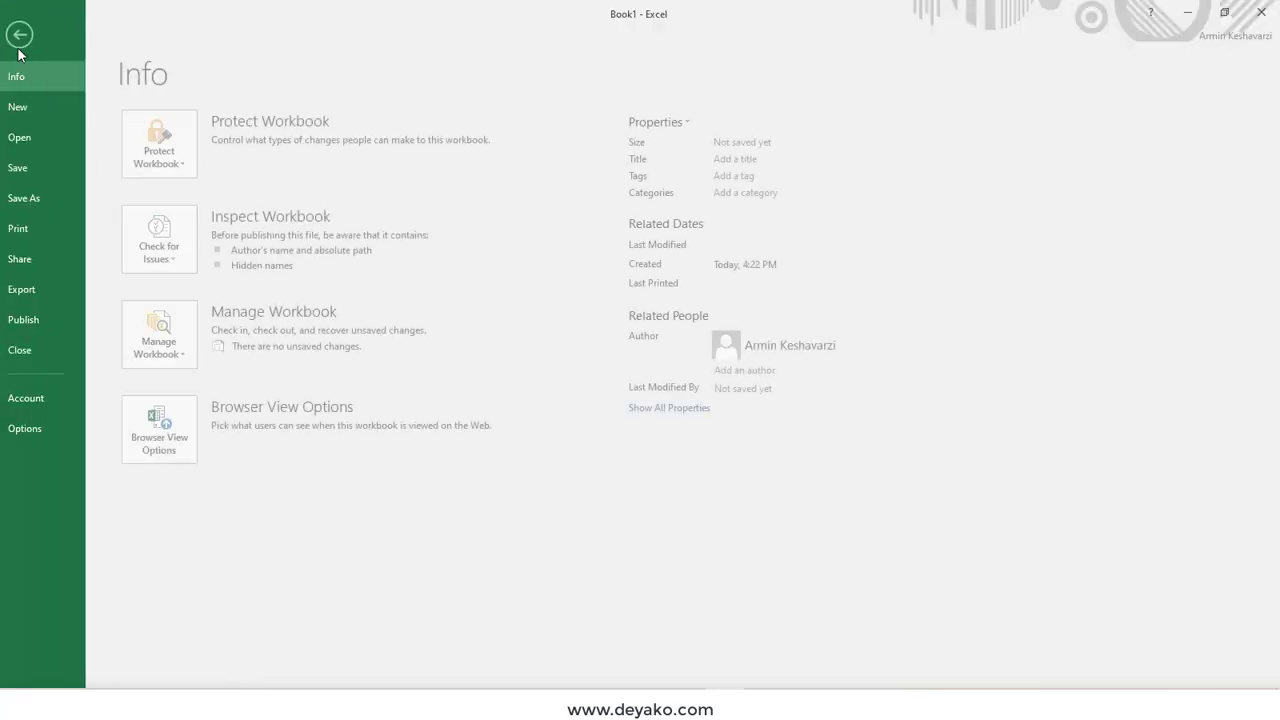
{"action": "left_click", "coordinate": [25, 428]}
{"action": "left_click", "coordinate": [341, 288]}
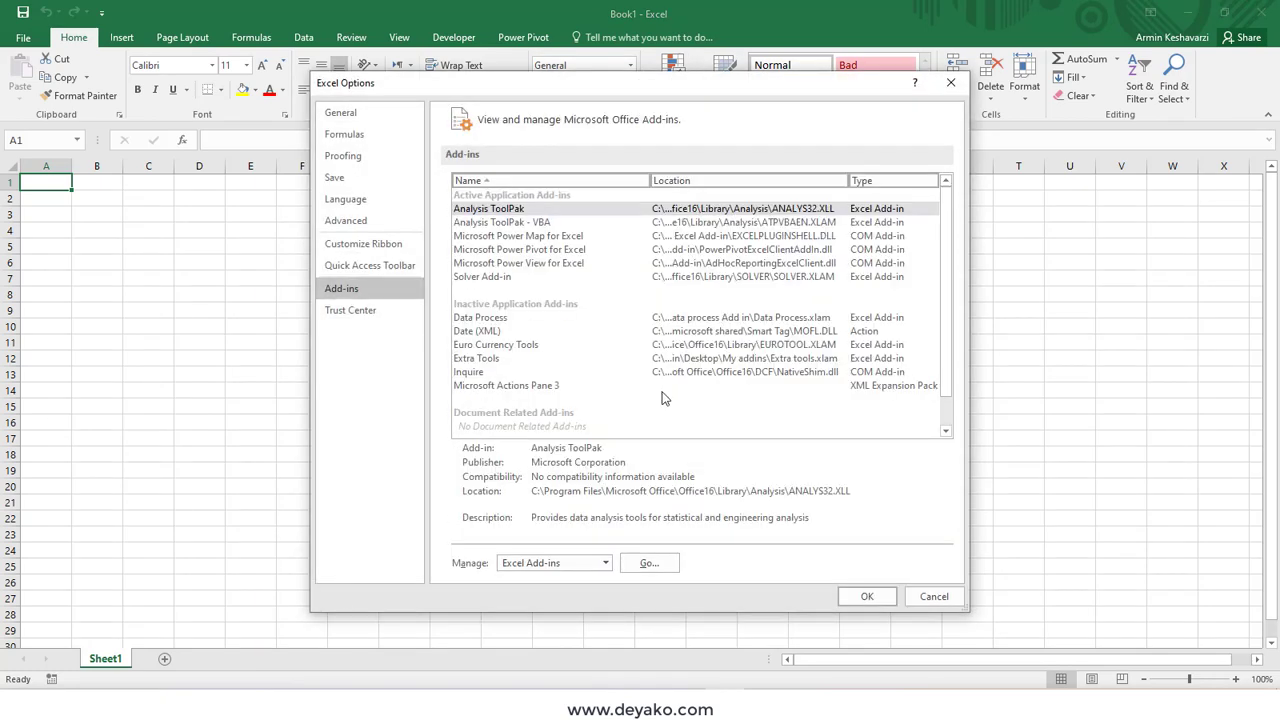
{"action": "left_click", "coordinate": [652, 563]}
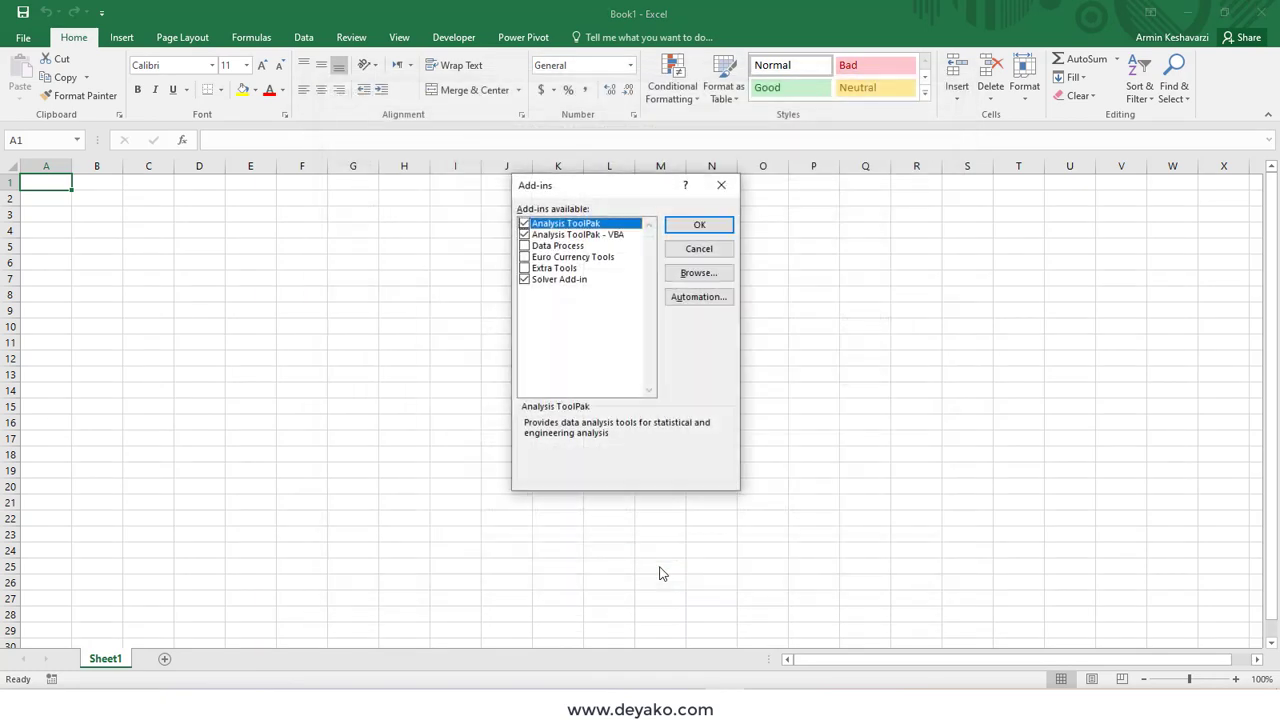
{"action": "left_click", "coordinate": [564, 270]}
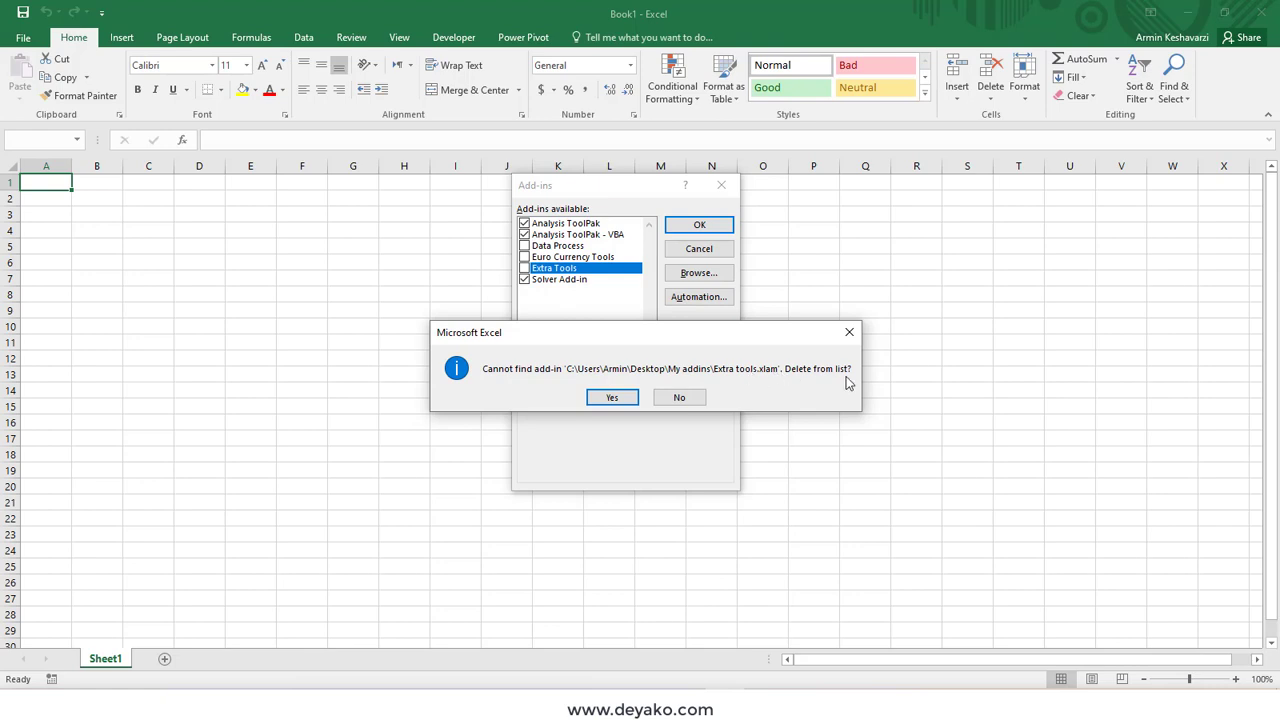
{"action": "left_click", "coordinate": [612, 397]}
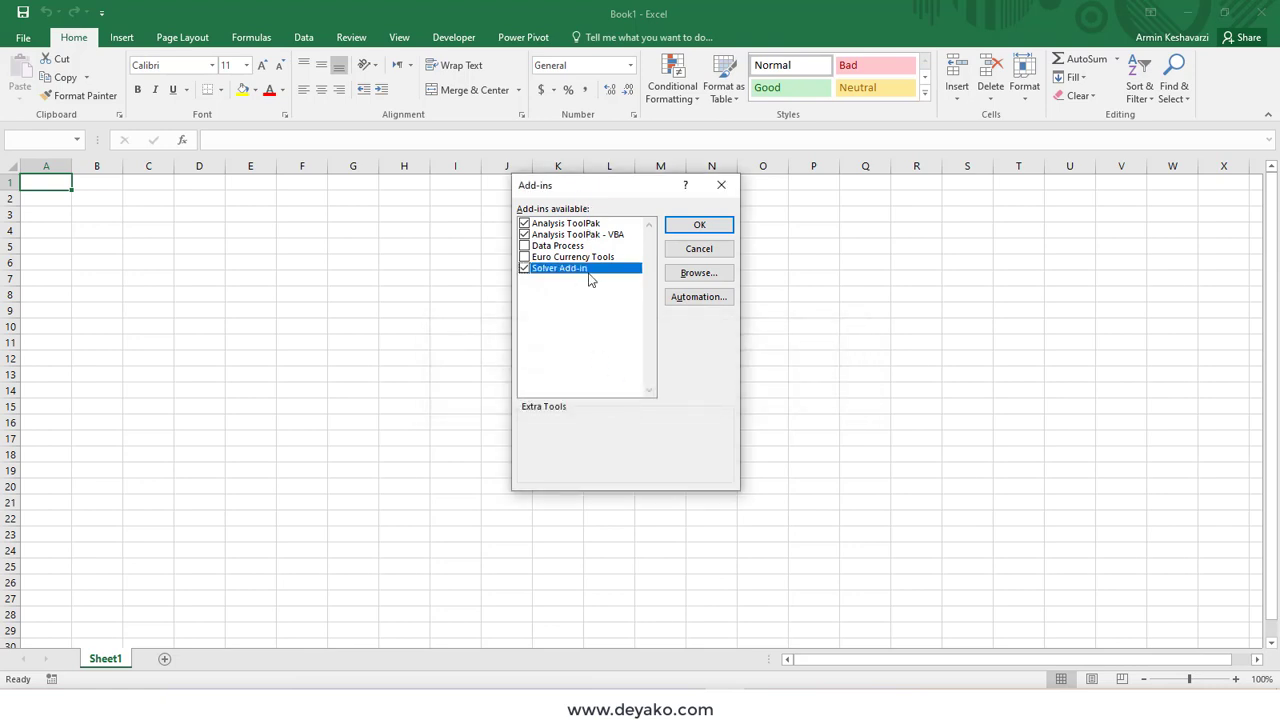
{"action": "left_click", "coordinate": [697, 226]}
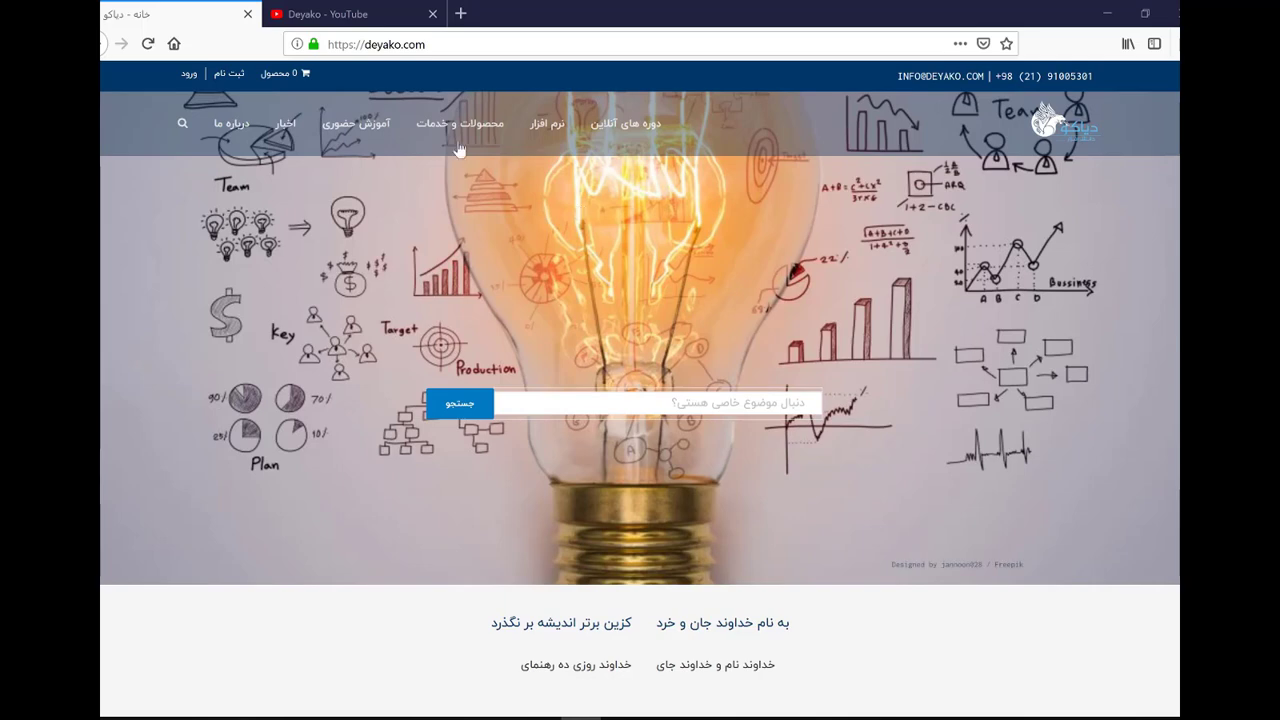
{"action": "left_click", "coordinate": [360, 16]}
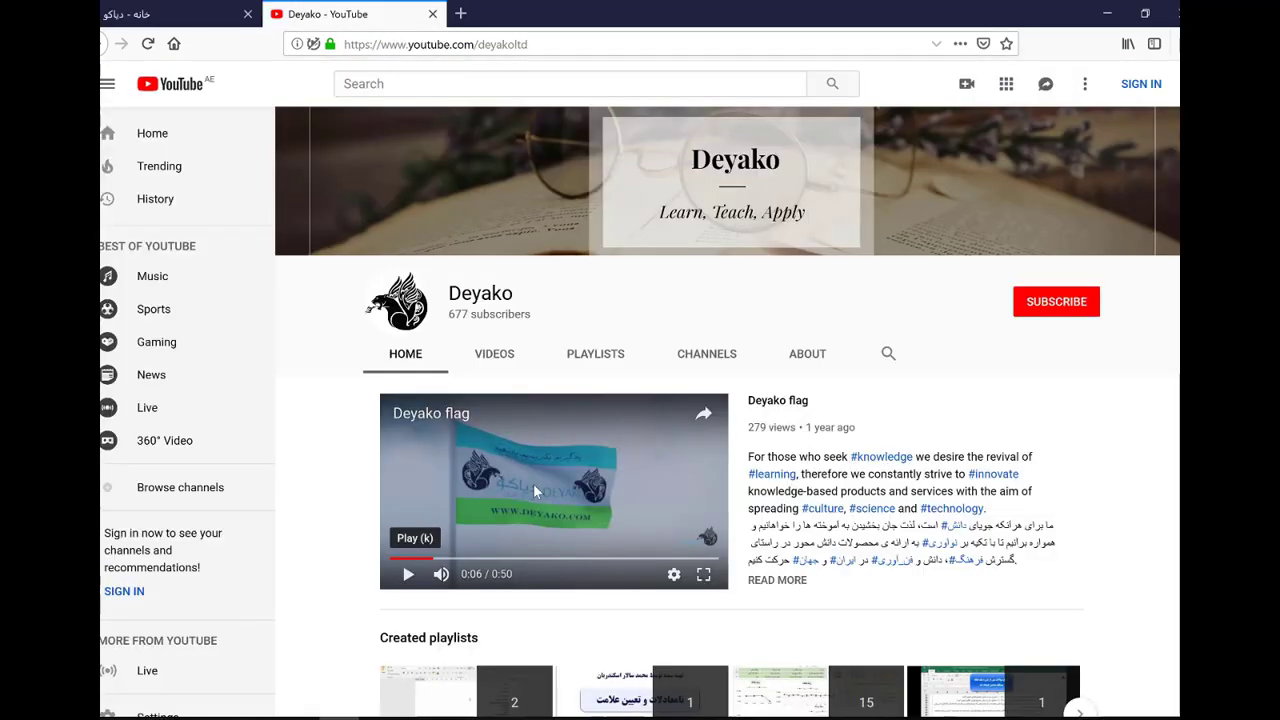